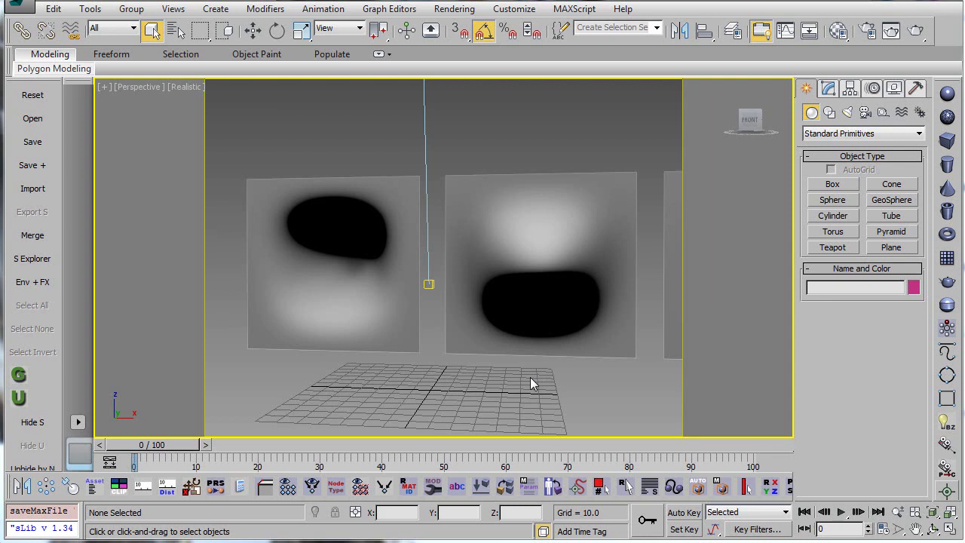
Pan, orbit and zoom around the three displaced planes to inspect the lighting.
left_click_drag(517, 287, 505, 291)
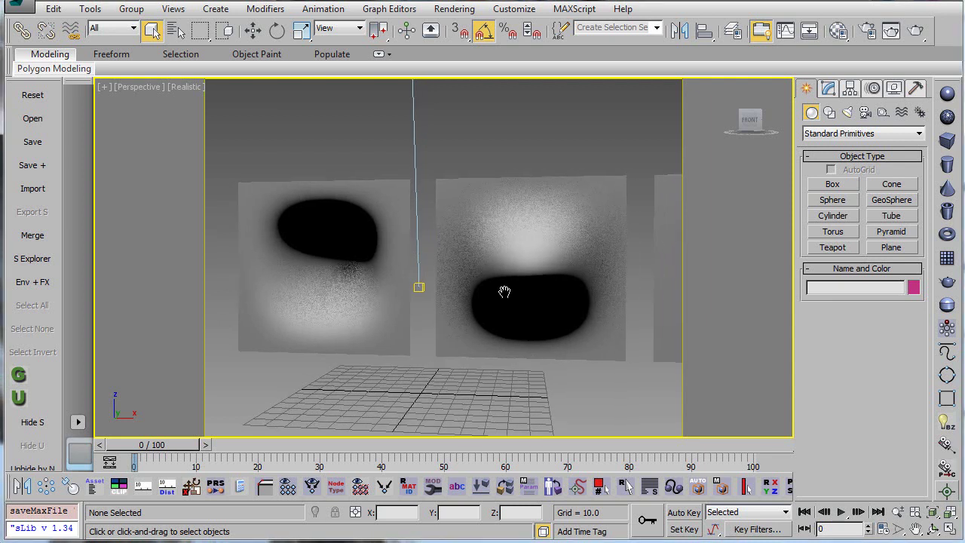
scroll(481, 296, "down", 4)
scroll(442, 304, "up", 5)
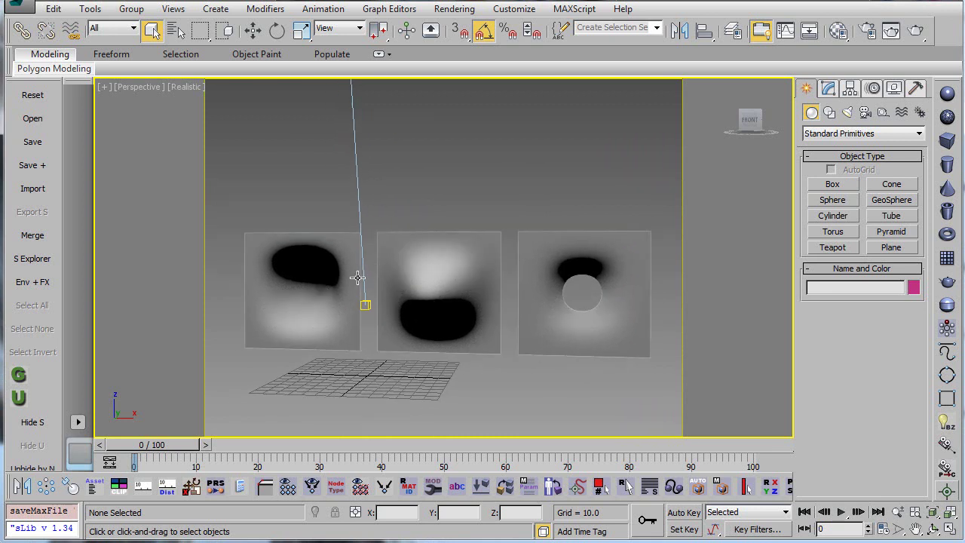
mouse_move(357, 277)
left_mouse_down()
mouse_move(420, 280)
mouse_move(416, 367)
mouse_move(429, 322)
left_mouse_up()
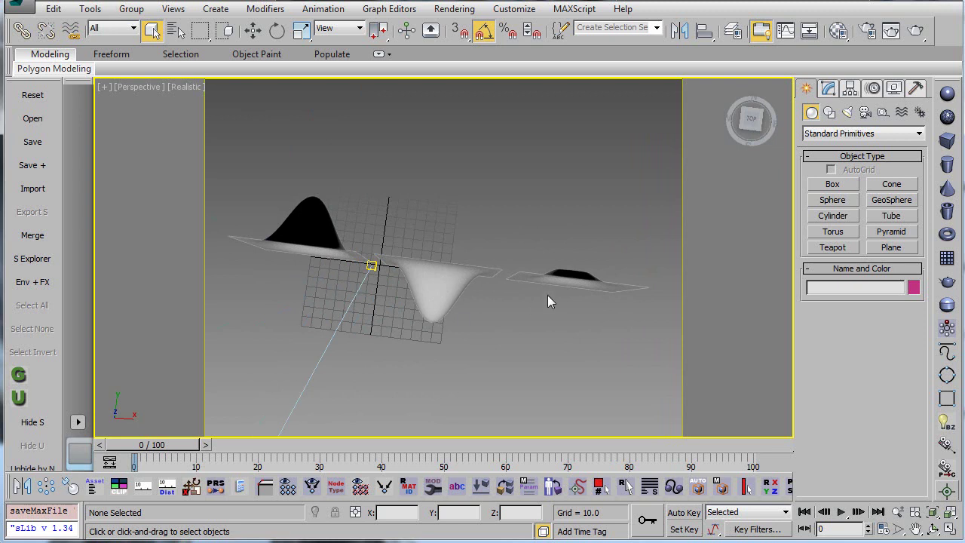
left_click_drag(506, 313, 535, 244)
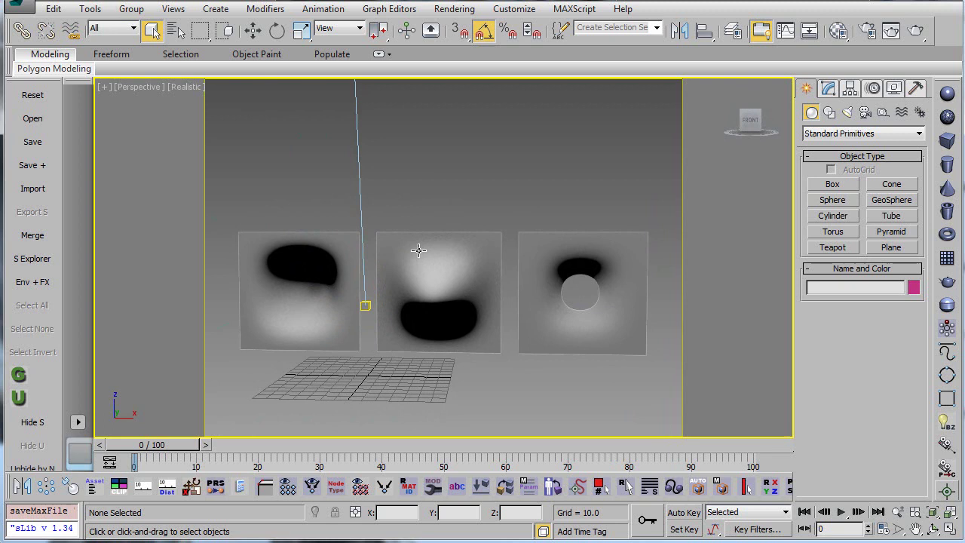
scroll(430, 331, "down", 10)
left_click_drag(434, 313, 419, 334)
scroll(512, 323, "up", 6)
scroll(510, 287, "down", 3)
scroll(452, 316, "up", 8)
left_click_drag(463, 306, 442, 344)
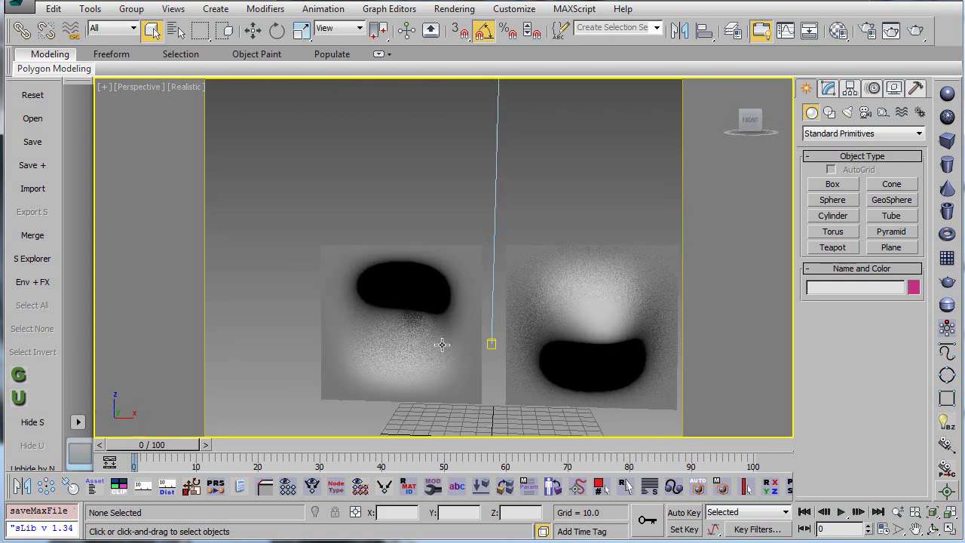
scroll(446, 340, "down", 5)
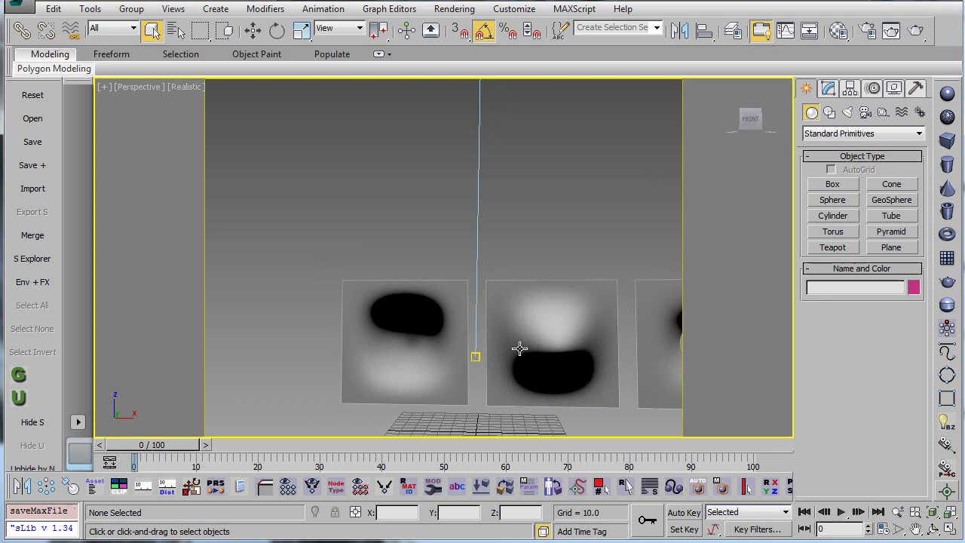
left_click_drag(544, 331, 501, 309)
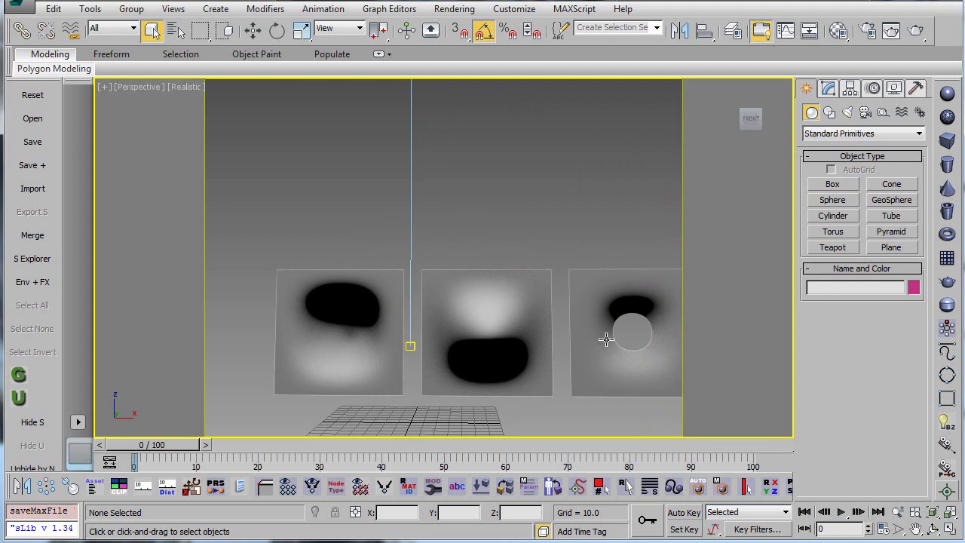
left_click_drag(606, 339, 547, 309)
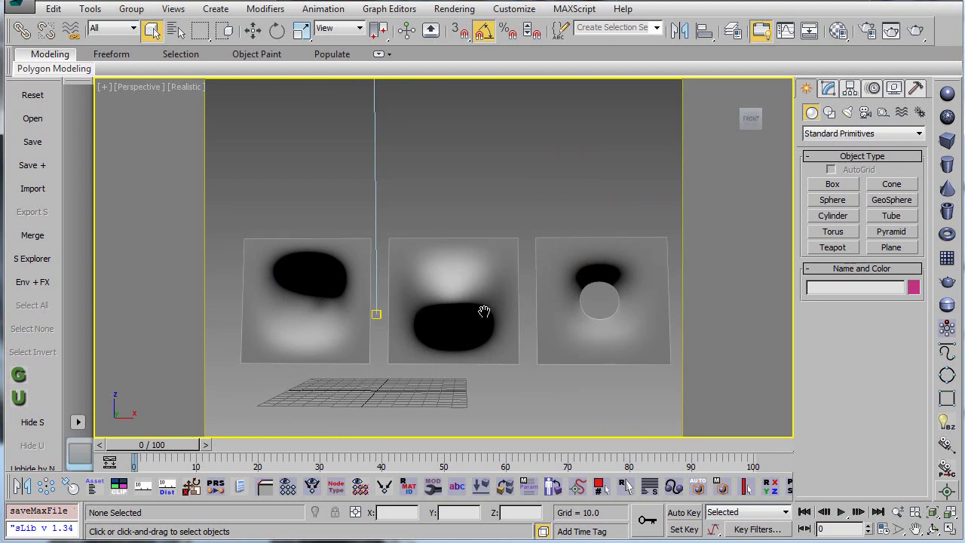
scroll(483, 312, "down", 10)
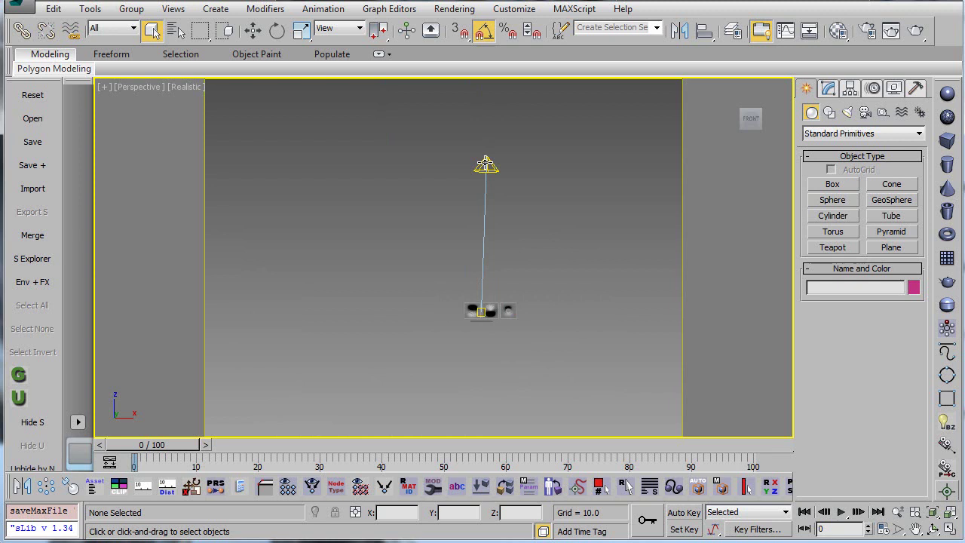
scroll(485, 163, "up", 5)
scroll(482, 150, "down", 2)
Move the spotlight Spot001 to a new position and reframe the view on the planes.
left_click(483, 129)
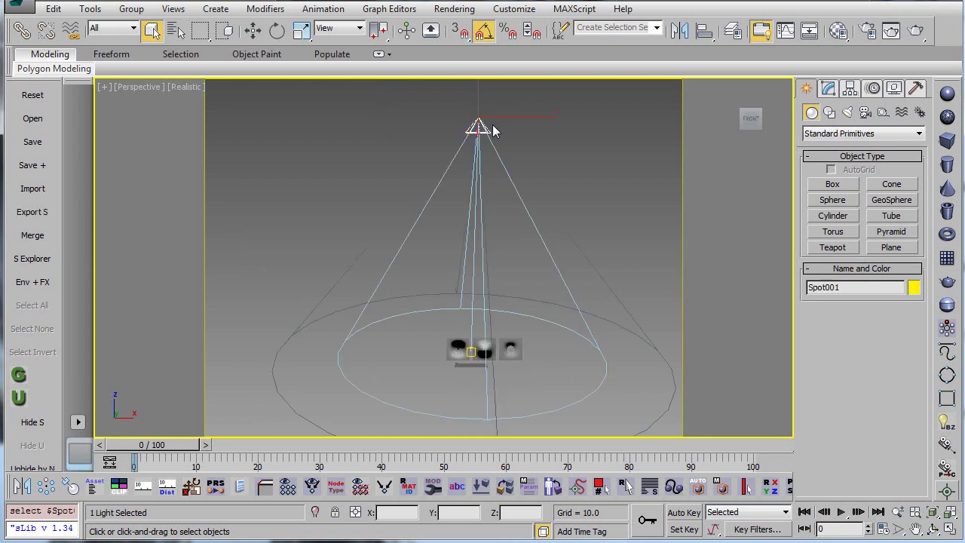
key("w")
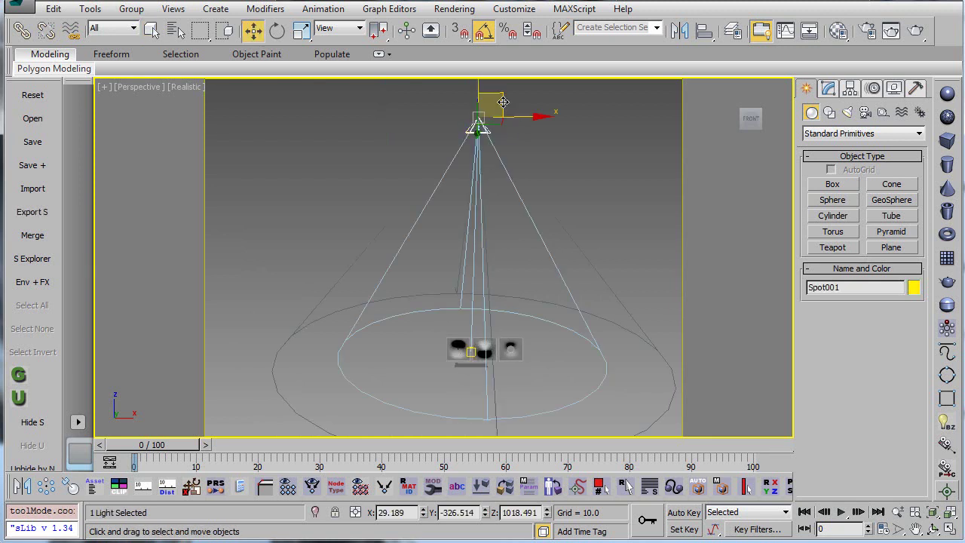
mouse_move(503, 102)
left_mouse_down()
mouse_move(429, 102)
mouse_move(325, 148)
mouse_move(273, 212)
mouse_move(268, 281)
mouse_move(269, 226)
mouse_move(325, 161)
mouse_move(501, 101)
mouse_move(674, 189)
mouse_move(528, 108)
mouse_move(314, 154)
mouse_move(269, 243)
mouse_move(430, 122)
mouse_move(493, 108)
left_mouse_up()
scroll(462, 240, "up", 5)
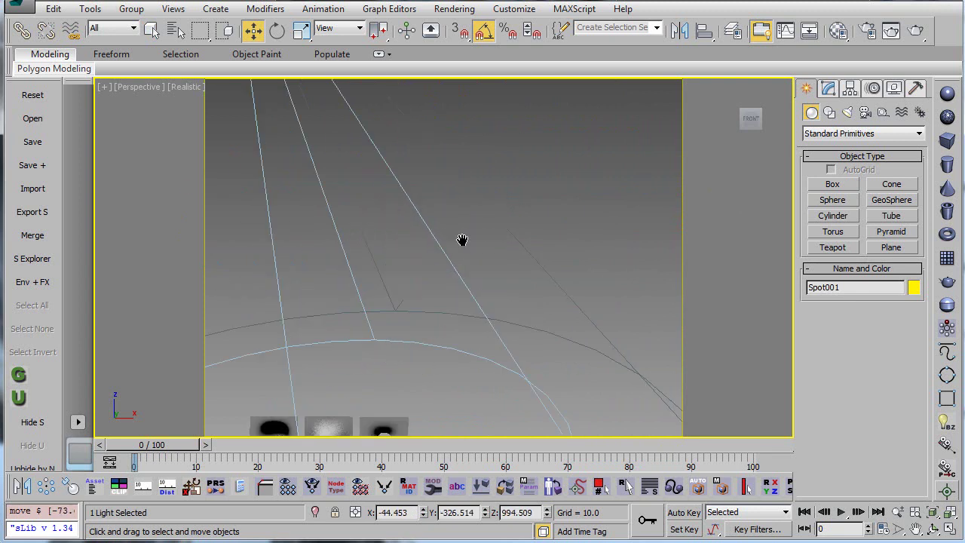
left_click_drag(462, 239, 482, 281)
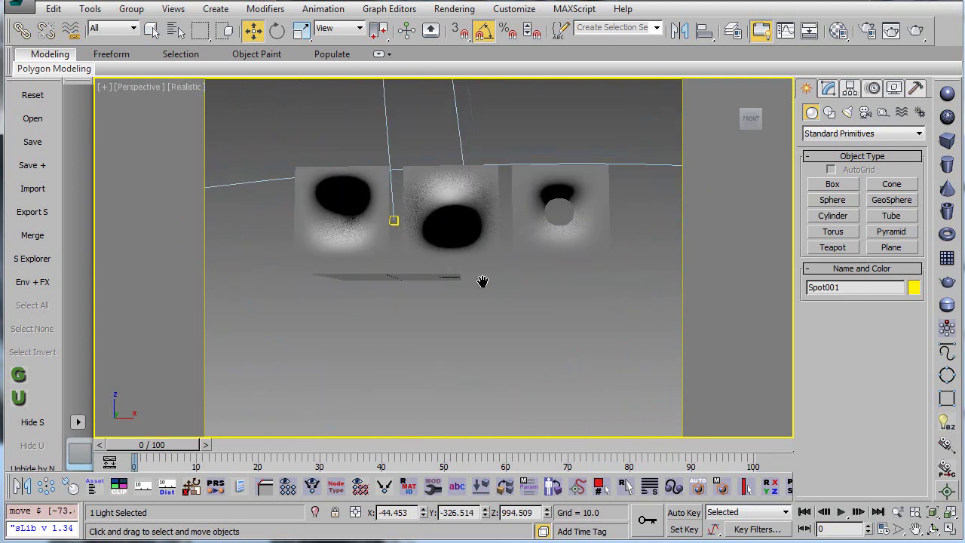
left_click_drag(457, 233, 442, 299)
scroll(441, 299, "down", 2)
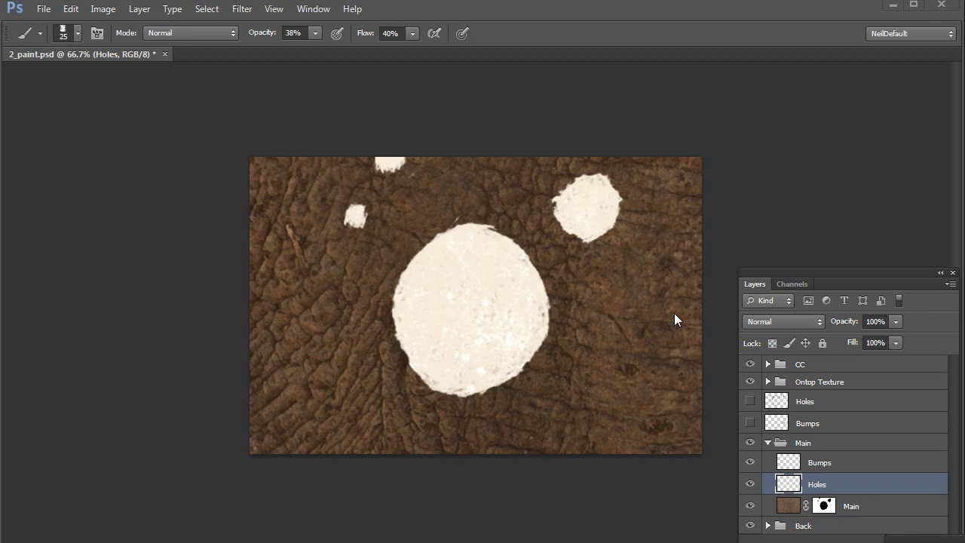
left_click(788, 506)
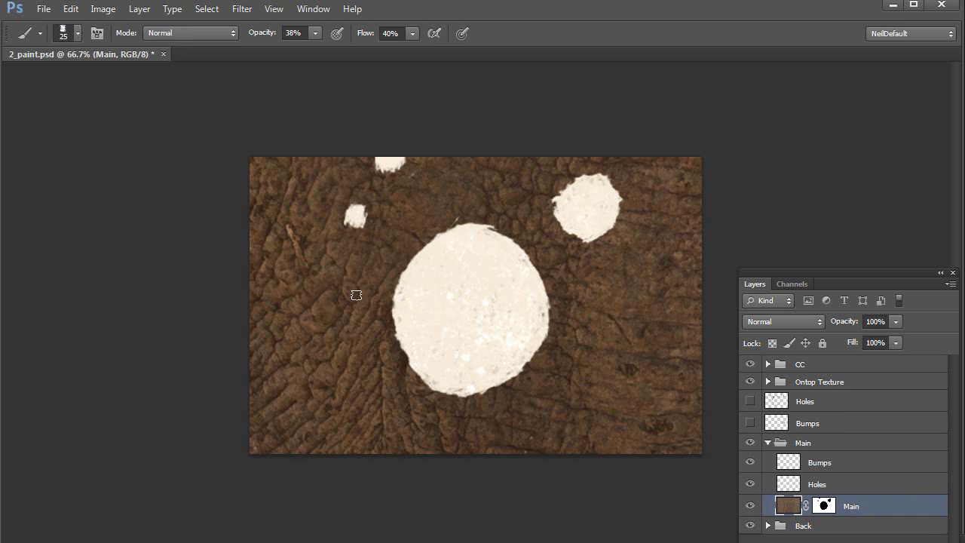
left_click(824, 509)
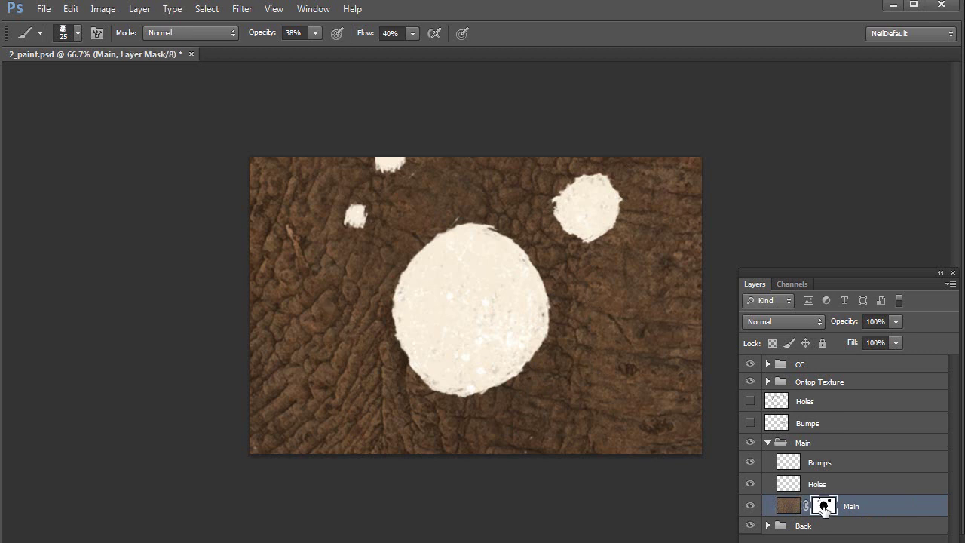
right_click(824, 510)
left_click(848, 517)
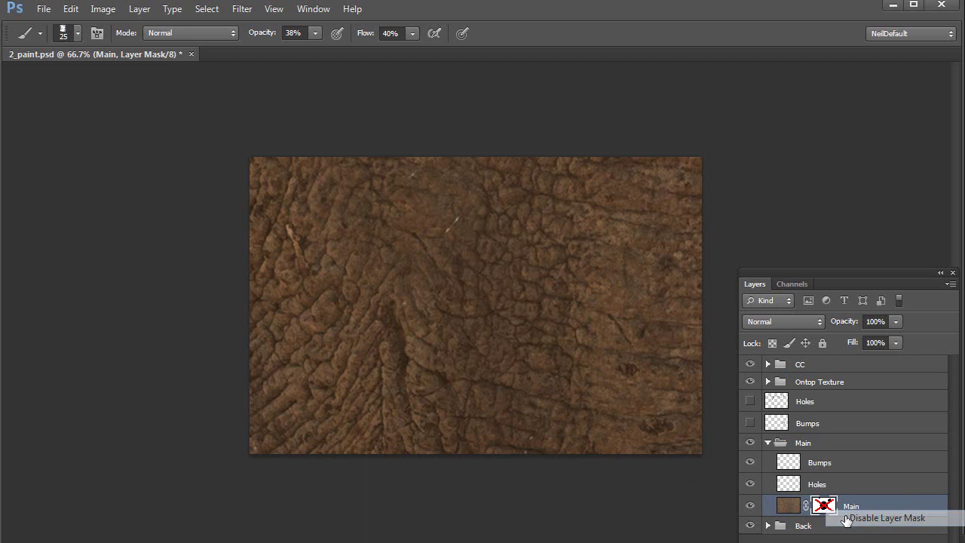
right_click(833, 508)
left_click(844, 517)
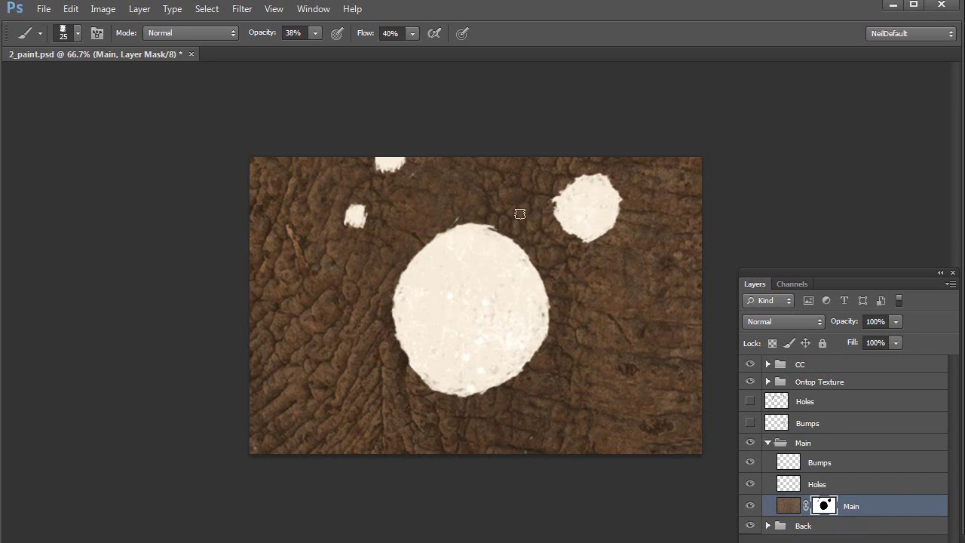
On the Holes layer, paint dark shadows along the top edges of the large, upper-right and small left spots.
left_click(788, 486)
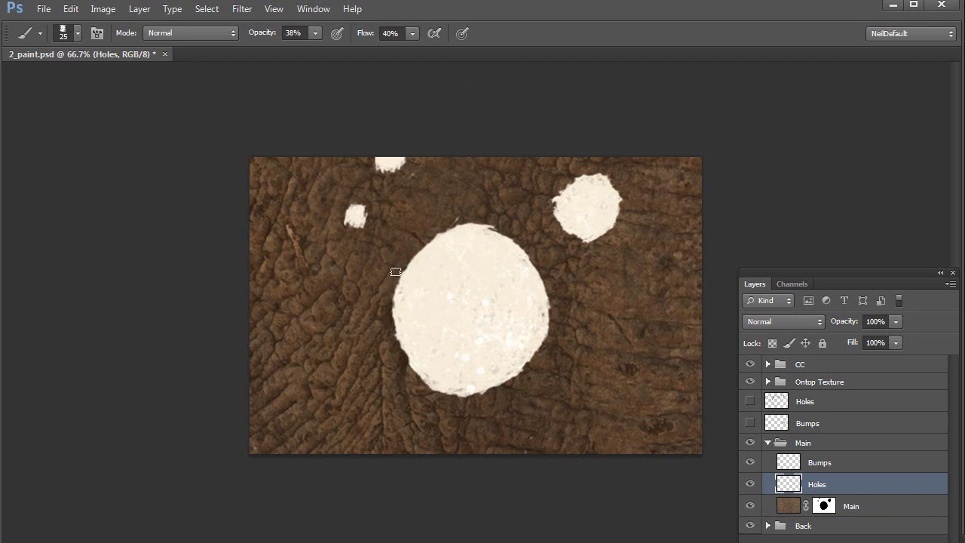
mouse_move(395, 271)
left_mouse_down()
mouse_move(417, 240)
mouse_move(392, 260)
mouse_move(441, 220)
mouse_move(414, 228)
mouse_move(421, 236)
mouse_move(487, 217)
mouse_move(454, 227)
mouse_move(476, 217)
mouse_move(505, 223)
mouse_move(553, 288)
mouse_move(540, 246)
mouse_move(552, 333)
left_mouse_up()
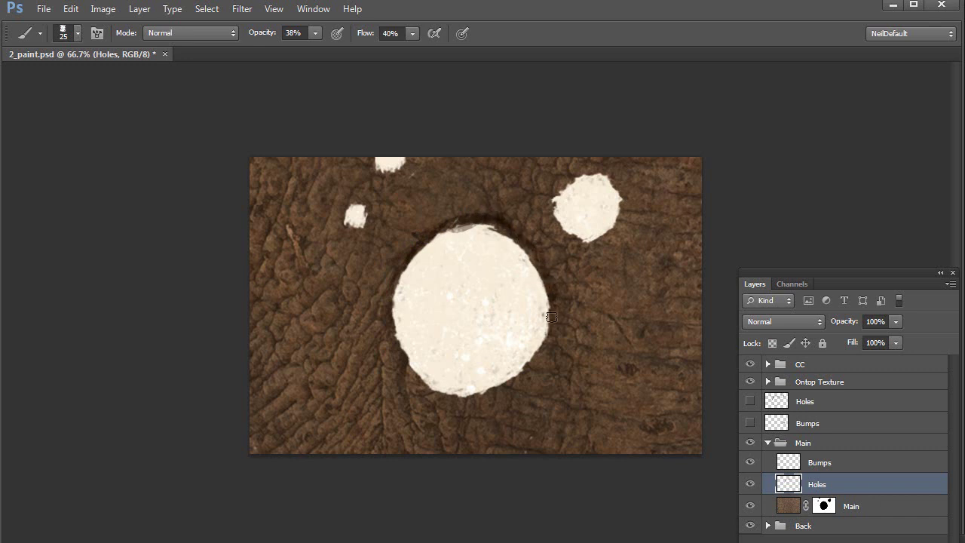
left_click_drag(400, 275, 385, 302)
mouse_move(552, 197)
left_mouse_down()
mouse_move(560, 174)
mouse_move(564, 187)
mouse_move(583, 162)
mouse_move(596, 165)
mouse_move(579, 181)
mouse_move(598, 171)
mouse_move(623, 192)
mouse_move(597, 170)
left_mouse_up()
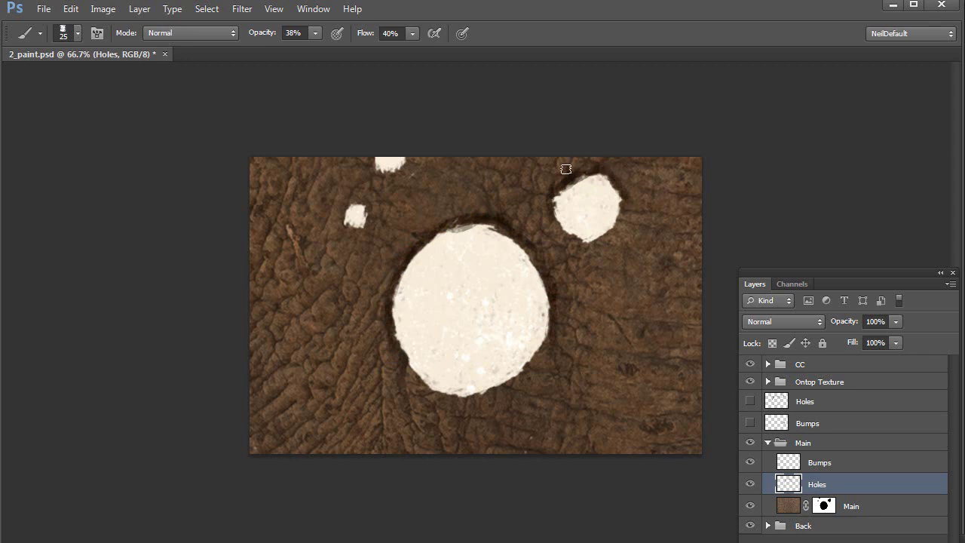
left_click_drag(355, 197, 369, 219)
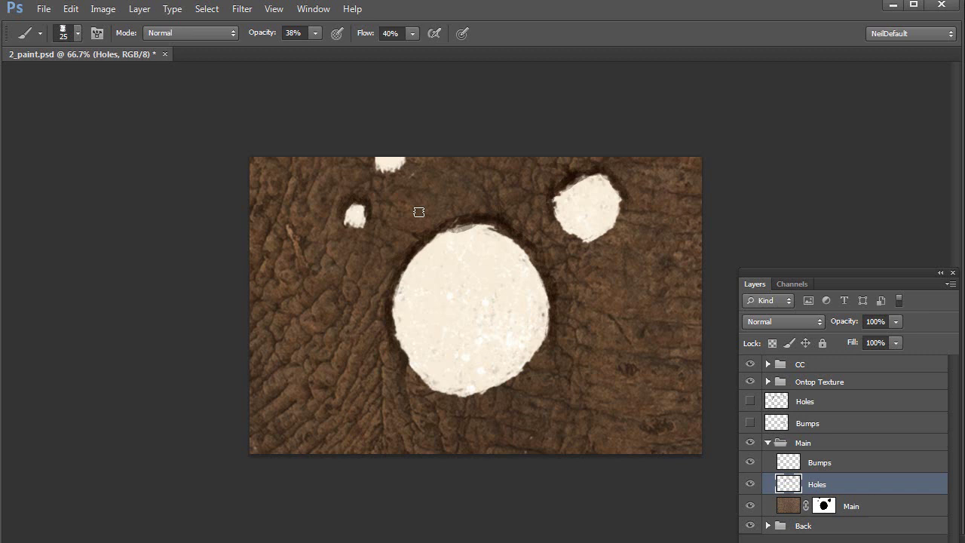
Set the foreground colour to the brown 977455.
left_click(334, 299)
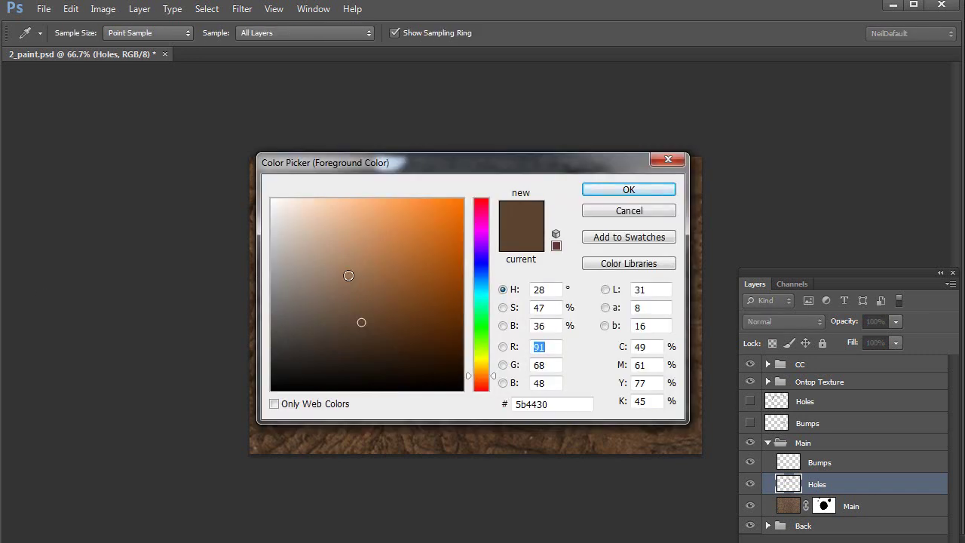
left_click(354, 277)
left_click(606, 195)
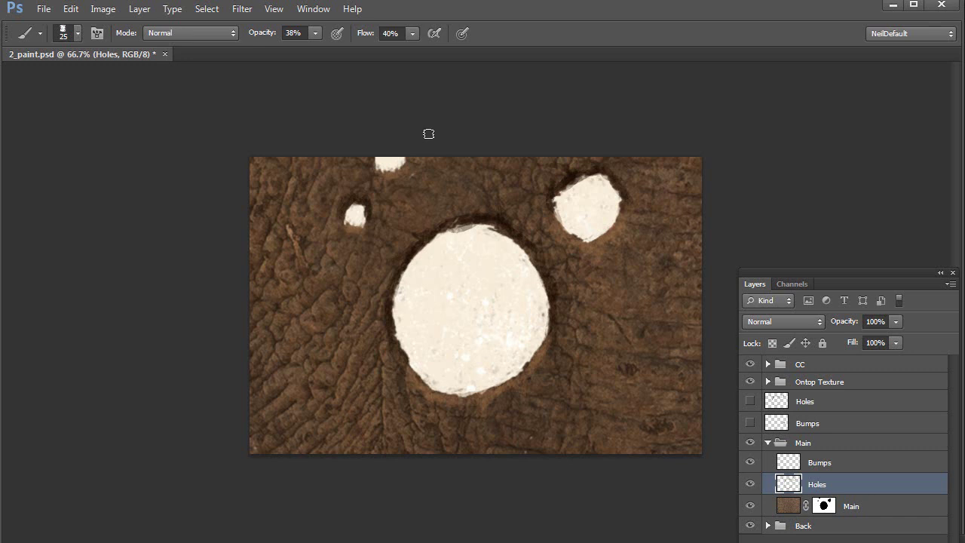
Toggle the Holes layer off and on to compare, then select the Bumps layer.
left_click(750, 484)
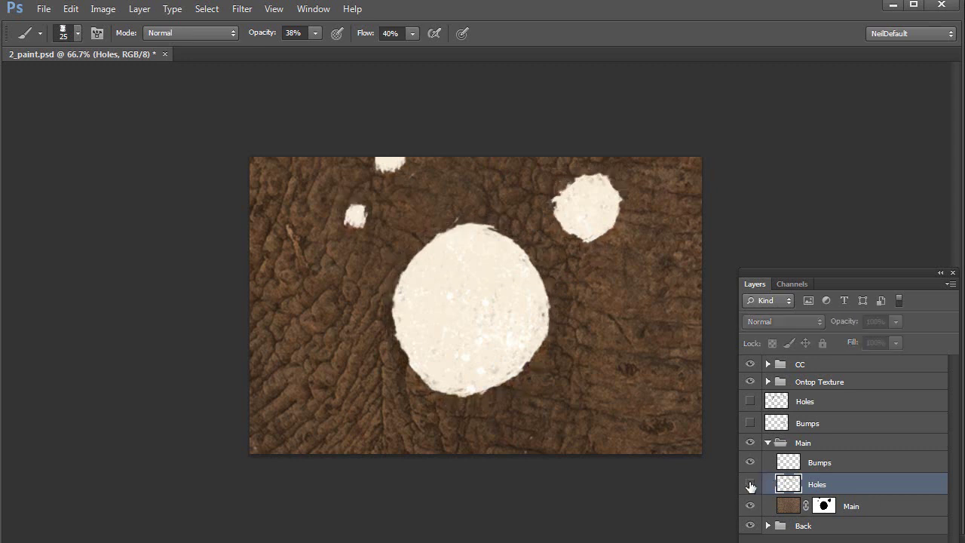
left_click(750, 484)
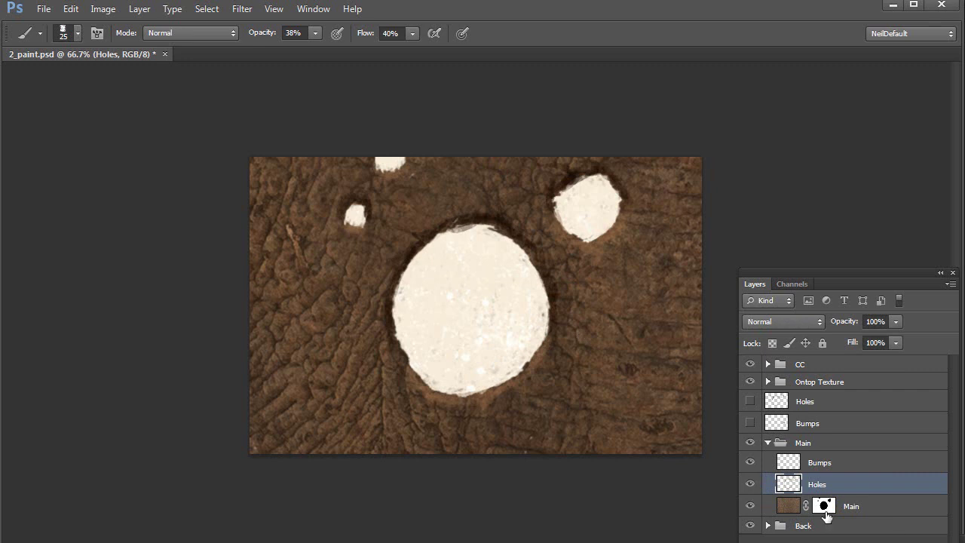
left_click(788, 464)
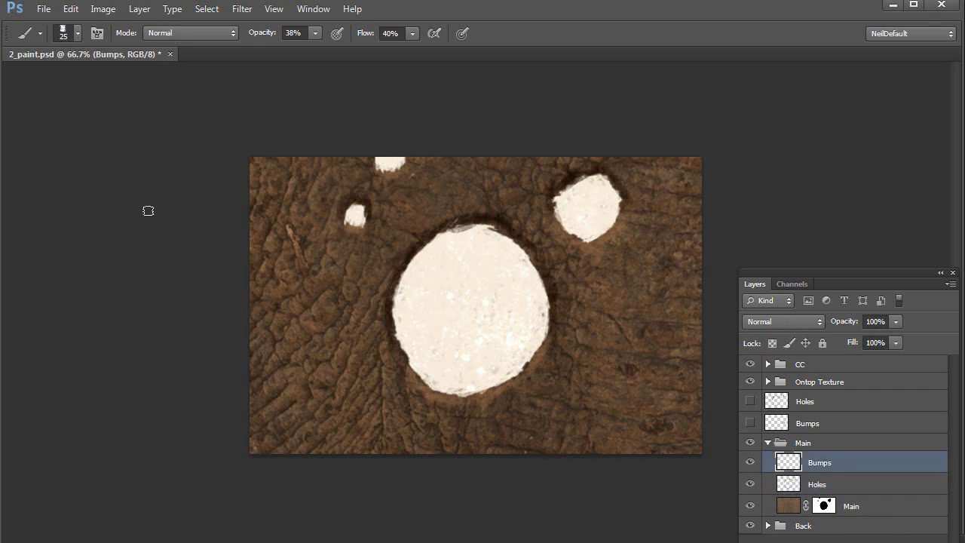
Set the brush to 20% opacity with a size of 80.
key("shift+0")
key("2")
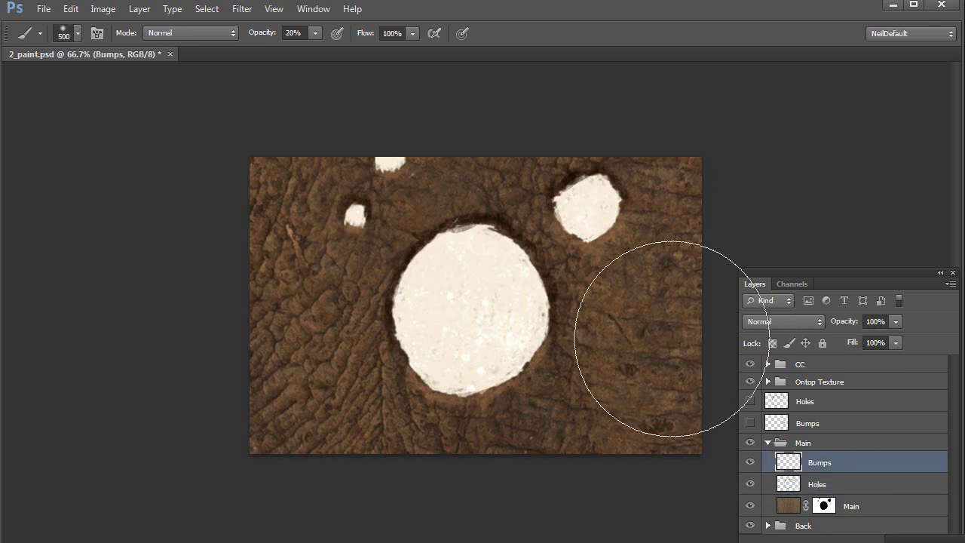
key("bracketright")
key("bracketright")
key("bracketright")
key("bracketright")
key("bracketright")
key("bracketright")
key("bracketright")
key("bracketright")
key("bracketleft")
key("bracketleft")
key("bracketleft")
key("bracketleft")
key("bracketleft")
key("bracketleft")
key("bracketleft")
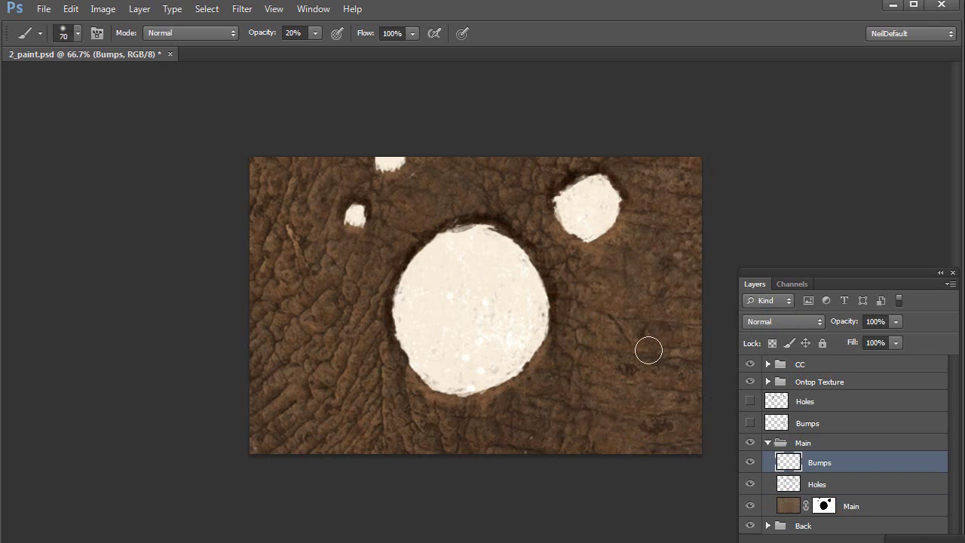
key("bracketright")
Pick a lighter brown and paint a dab on the skin right of the large hole.
left_click(538, 354, "alt")
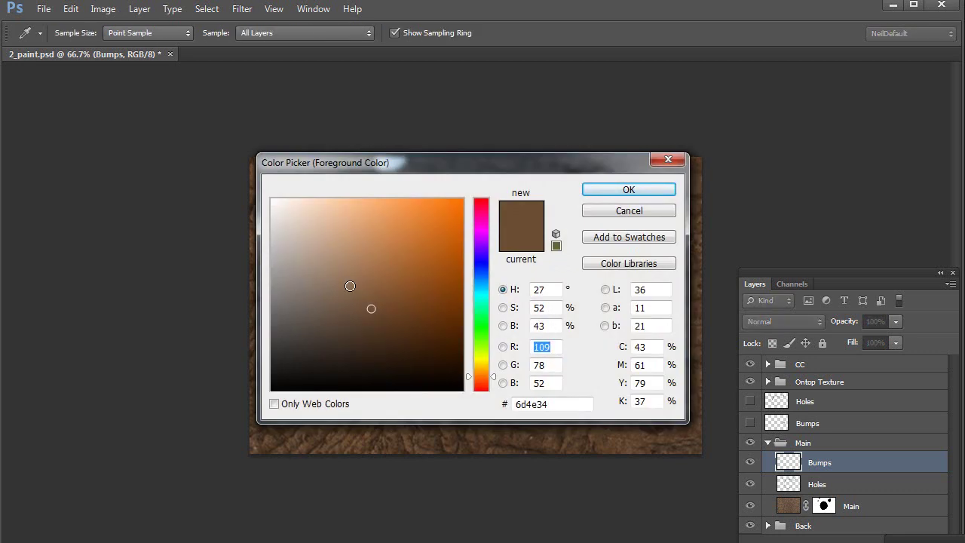
left_click(346, 283)
left_click(628, 190)
key("b")
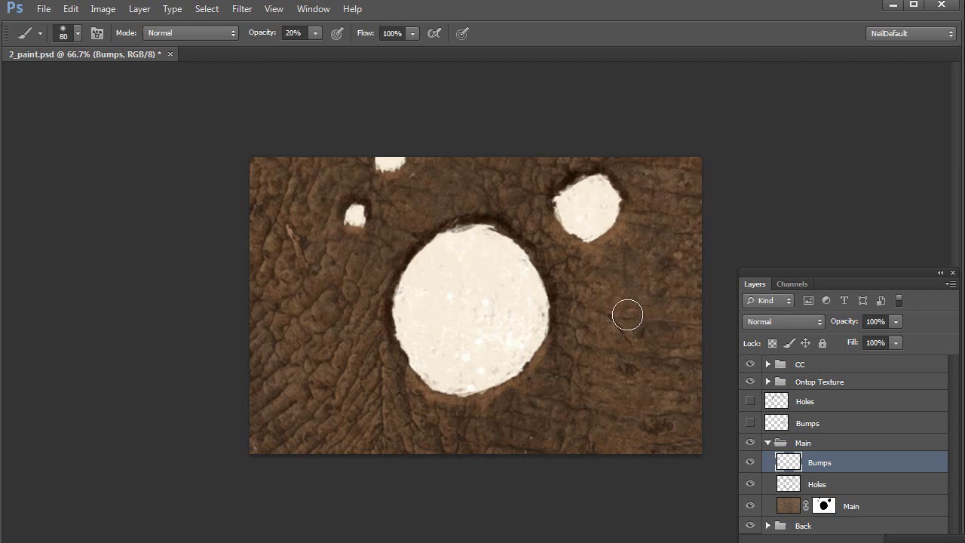
mouse_move(639, 310)
left_mouse_down()
mouse_move(573, 344)
mouse_move(545, 278)
mouse_move(640, 342)
mouse_move(630, 329)
mouse_move(649, 327)
mouse_move(629, 336)
left_mouse_up()
Sample a darker brown and shade the bump with a 60-size brush.
left_click(537, 239, "alt")
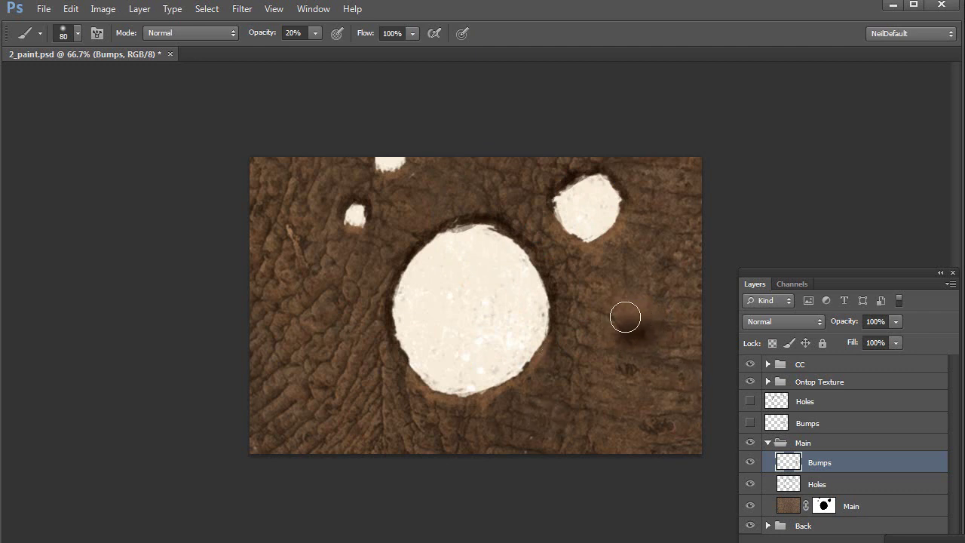
left_click_drag(636, 322, 635, 303)
key("bracketleft")
key("bracketleft")
left_click_drag(641, 322, 636, 317)
Choose a lighter brown and paint it over the bump's top.
left_click(1, 301)
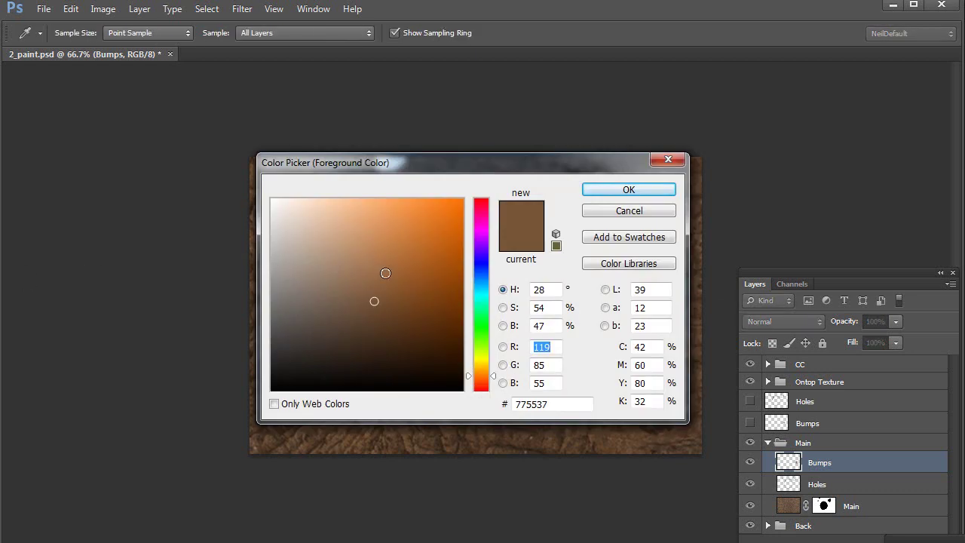
left_click(359, 269)
left_click(629, 190)
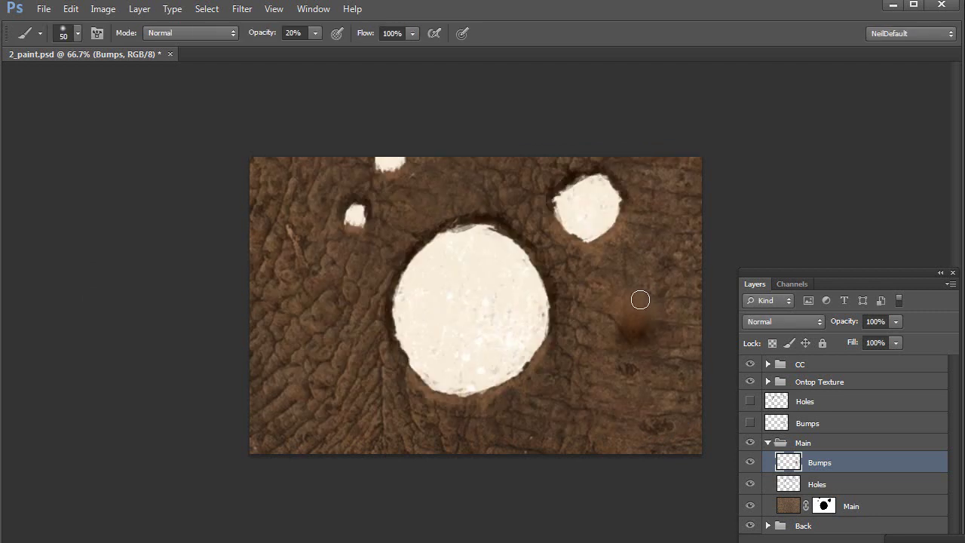
left_click_drag(640, 300, 627, 312)
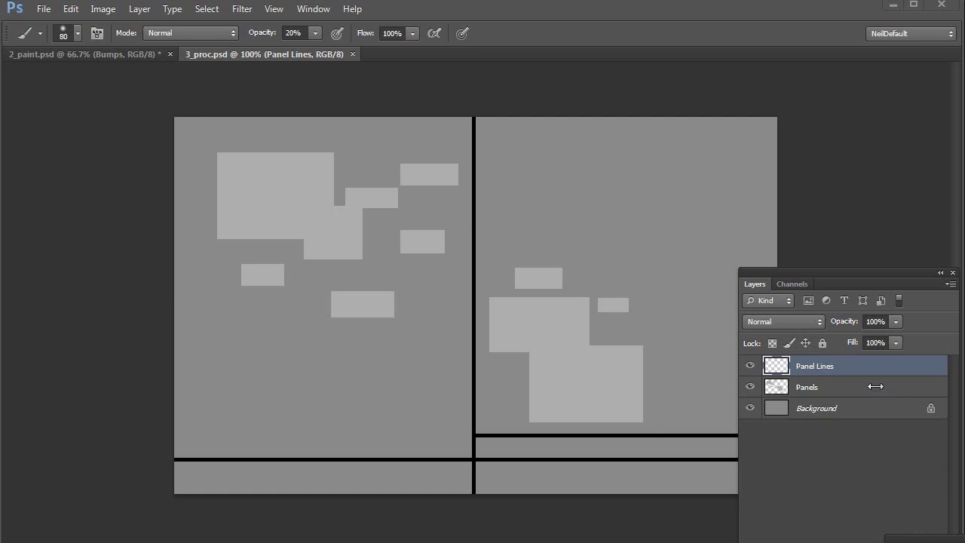
Select the Panels layer in 3_proc.psd.
left_click(846, 394)
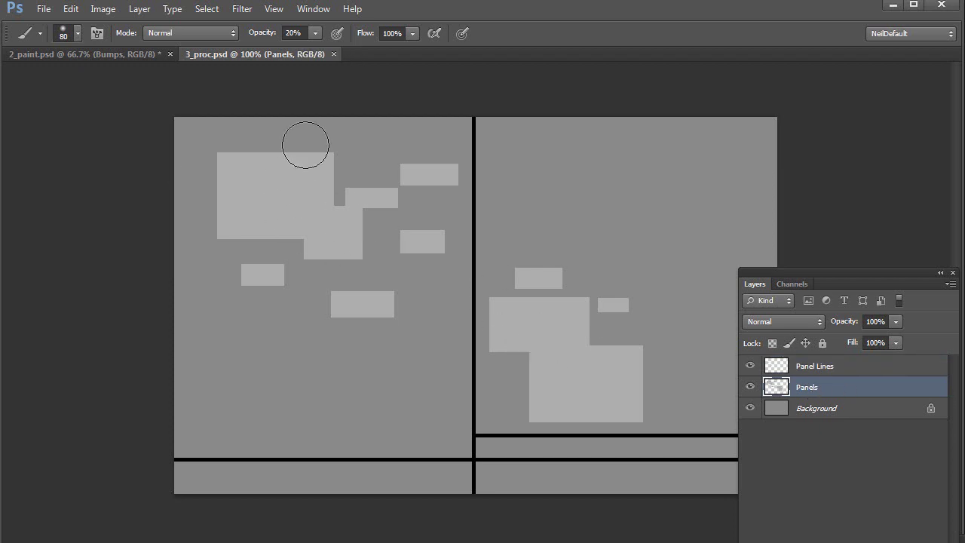
Add a Bevel & Emboss to the Panels layer: Size 5 px, Angle 104°, Altitude 26°.
left_click(142, 11)
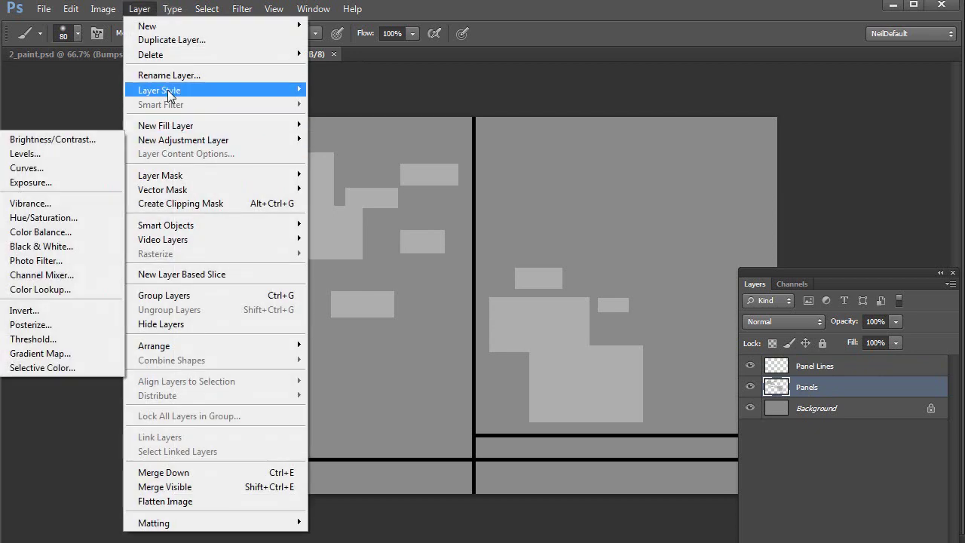
mouse_move(169, 93)
left_click(89, 110)
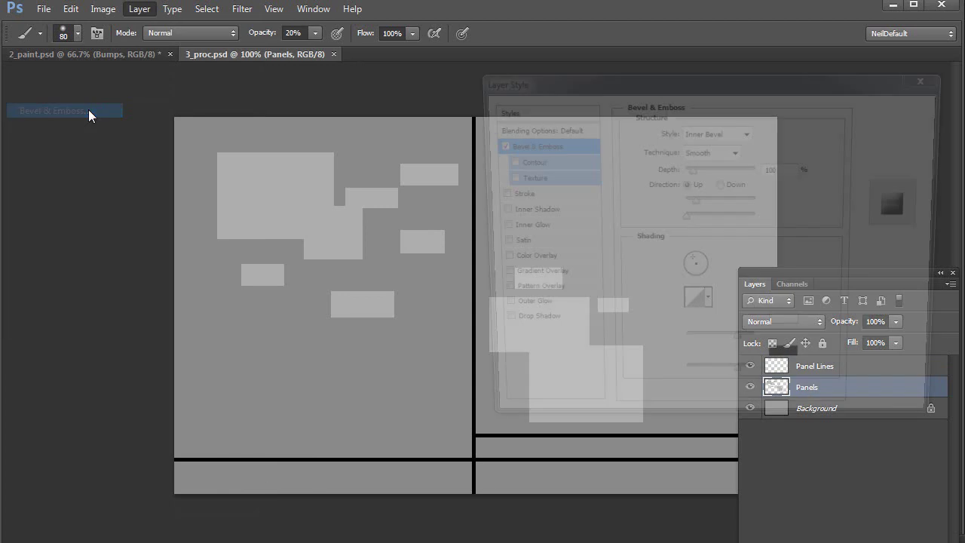
left_click_drag(699, 88, 595, 143)
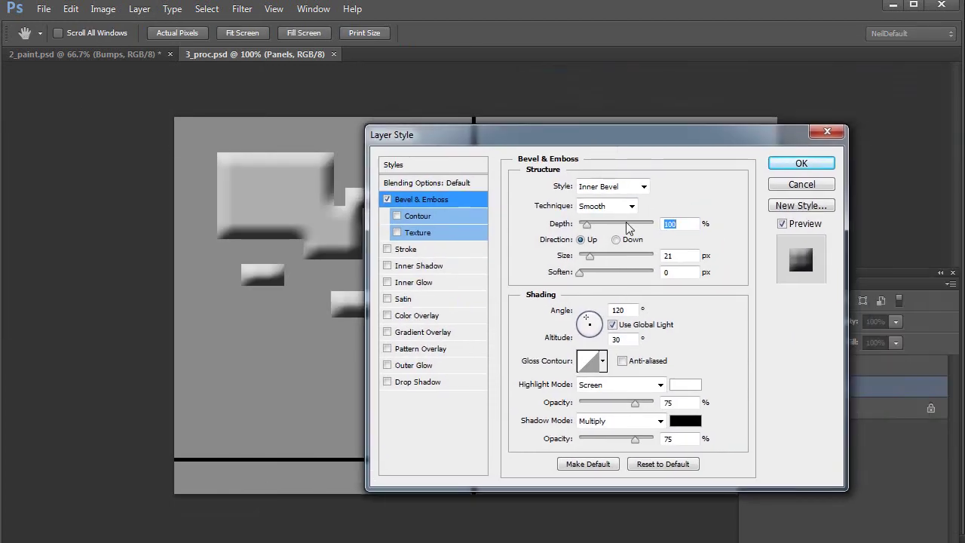
left_click(665, 256)
type("5")
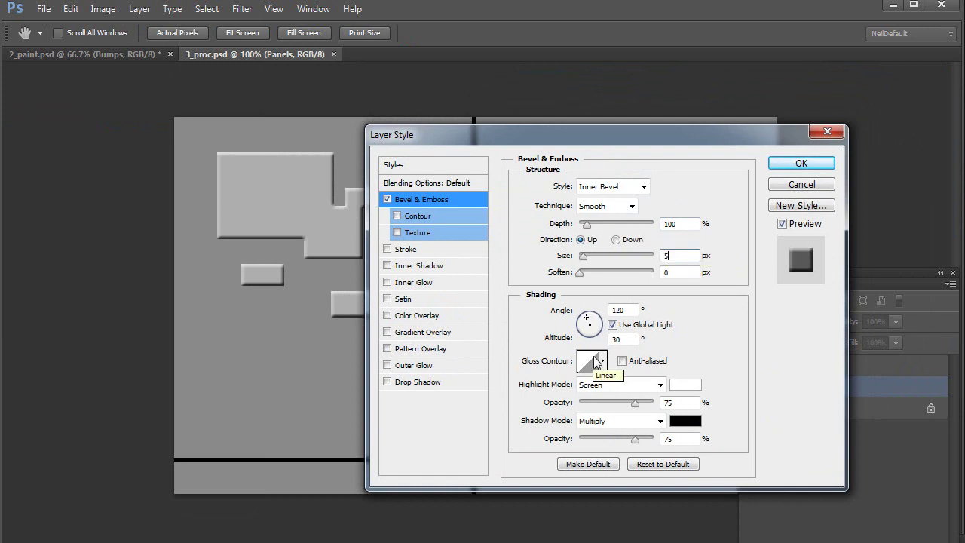
left_click(589, 319)
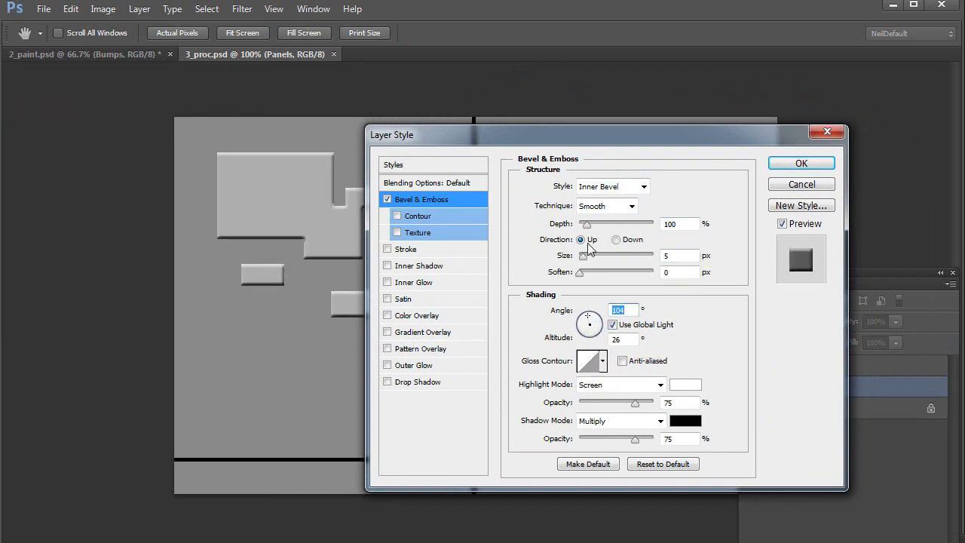
left_click(798, 165)
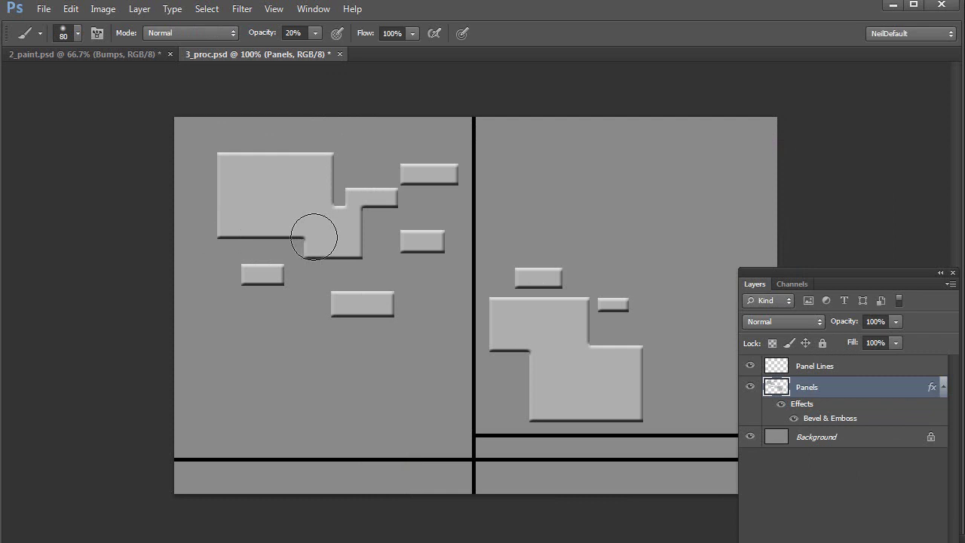
Give the Panel Lines layer a 5 px Outer Bevel with direction Down.
left_click(858, 369)
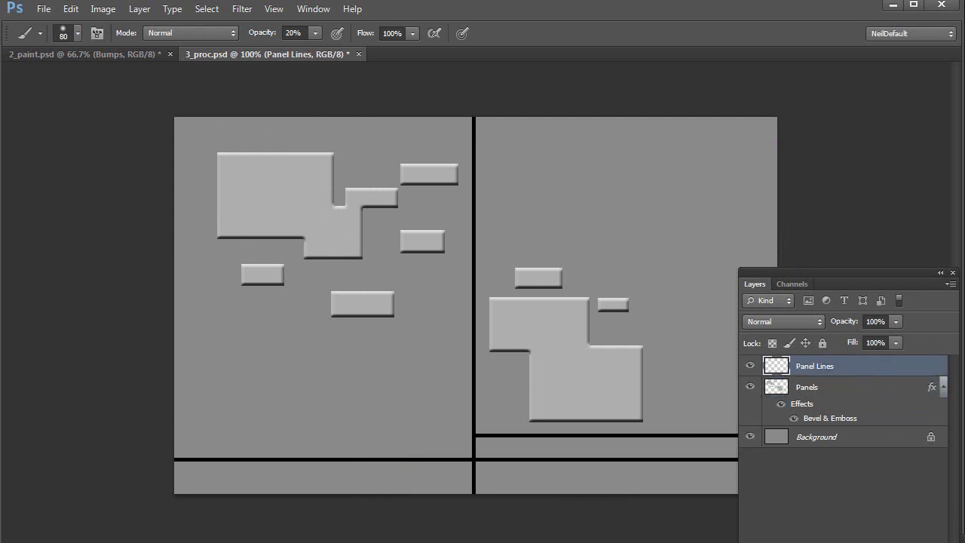
left_click(139, 9)
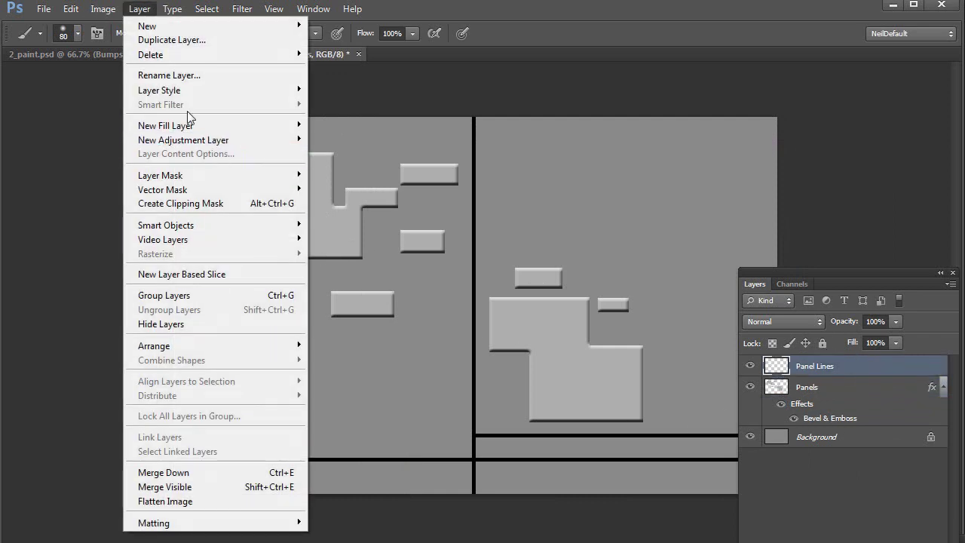
mouse_move(185, 98)
left_click(78, 114)
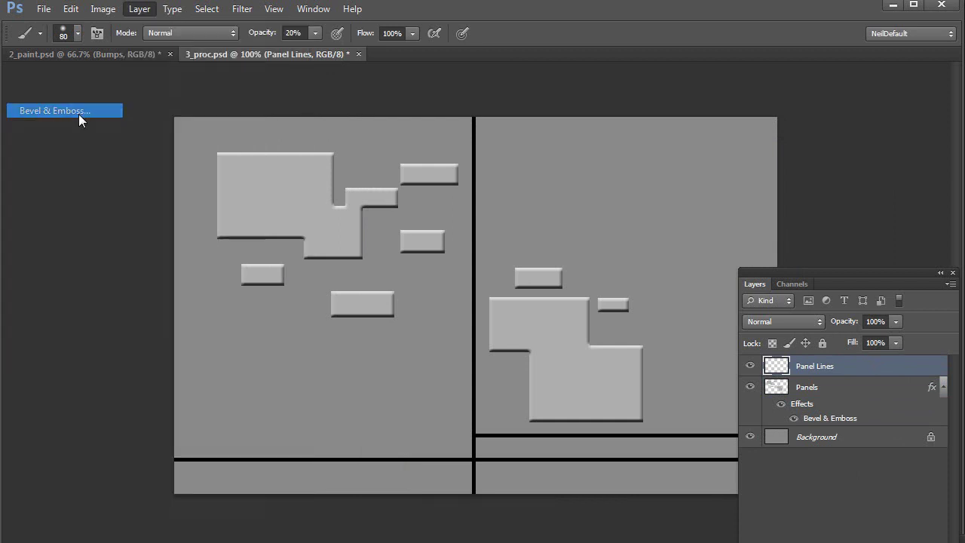
key("Tab")
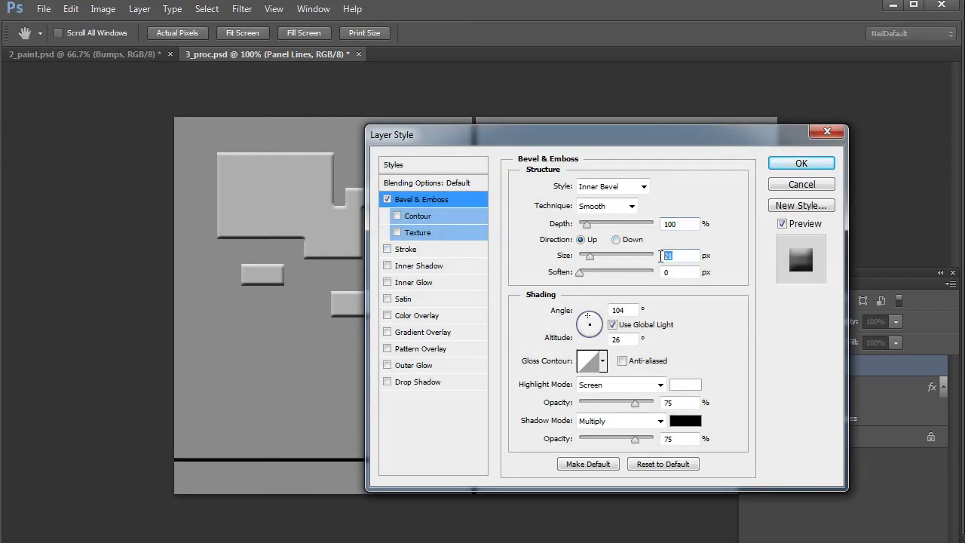
type("5")
left_click(616, 239)
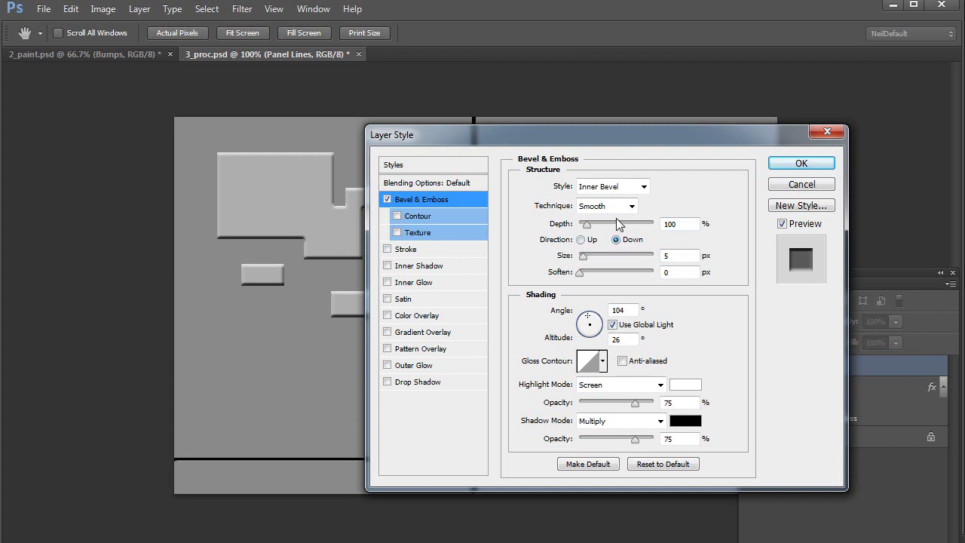
left_click(613, 190)
left_click(611, 202)
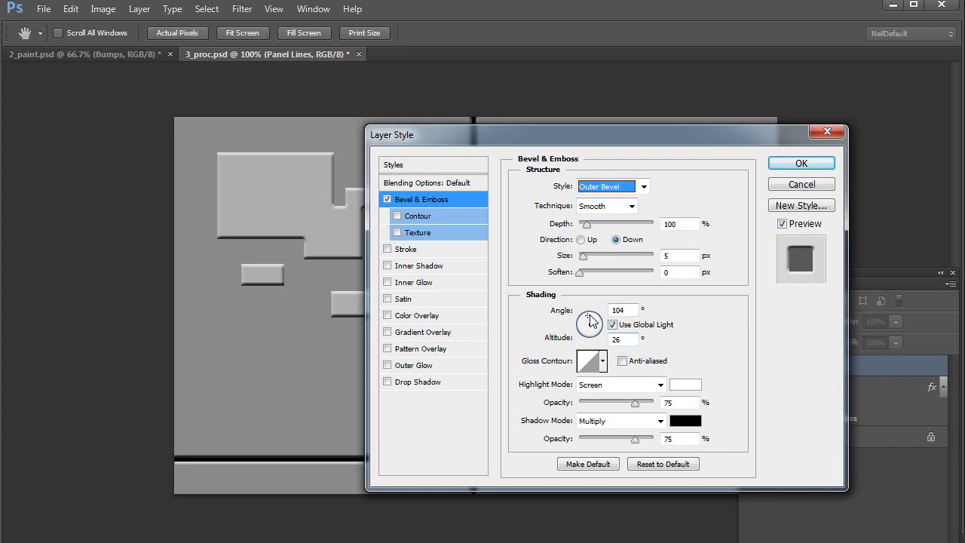
left_click(801, 162)
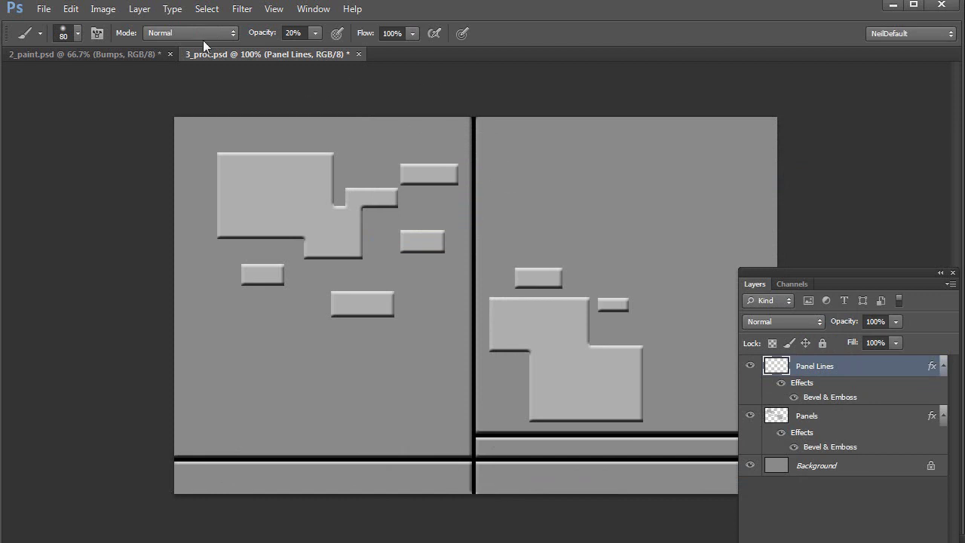
left_click(140, 11)
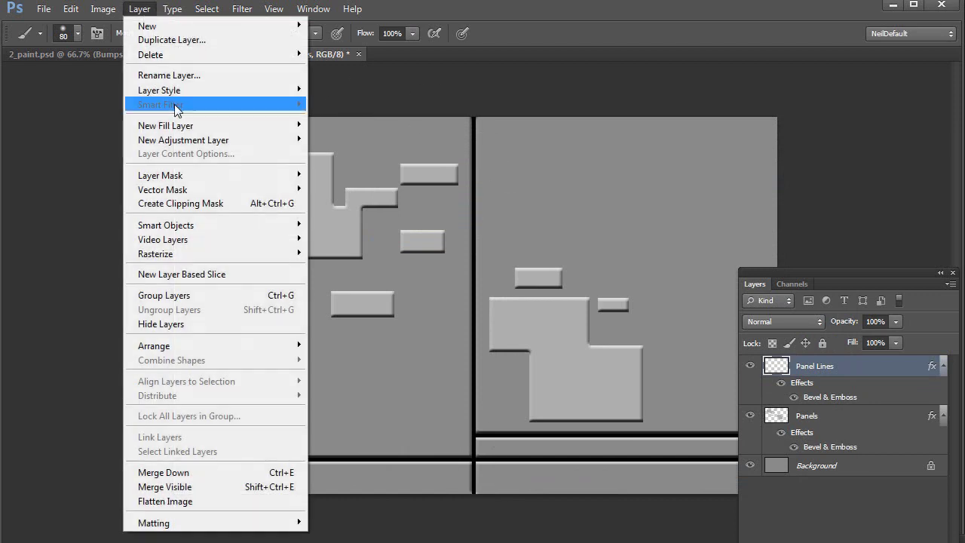
mouse_move(177, 92)
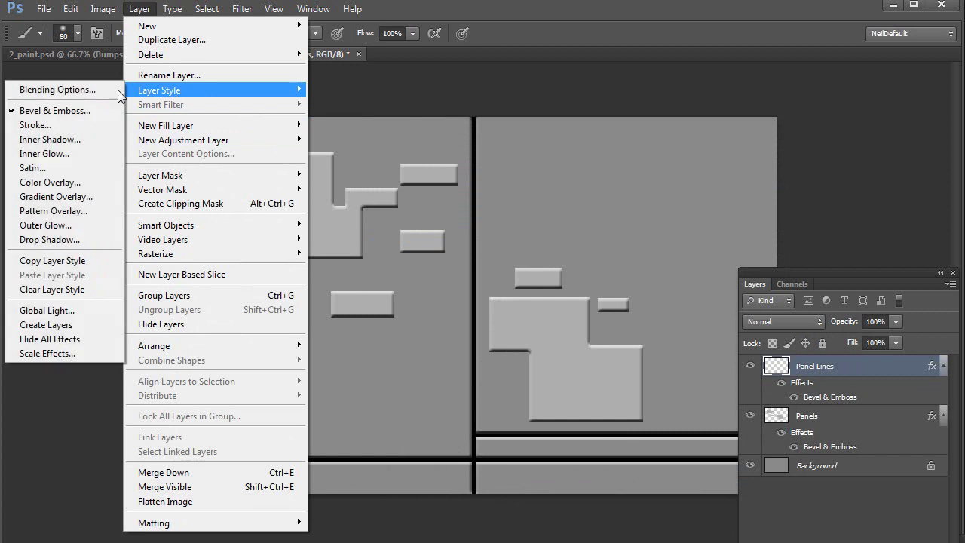
left_click(85, 114)
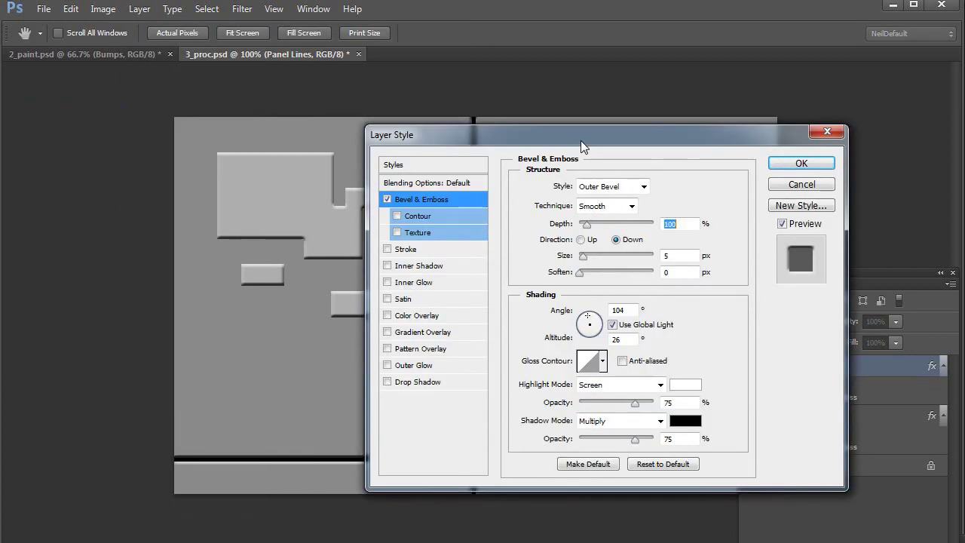
left_click_drag(582, 146, 639, 83)
left_click(639, 178)
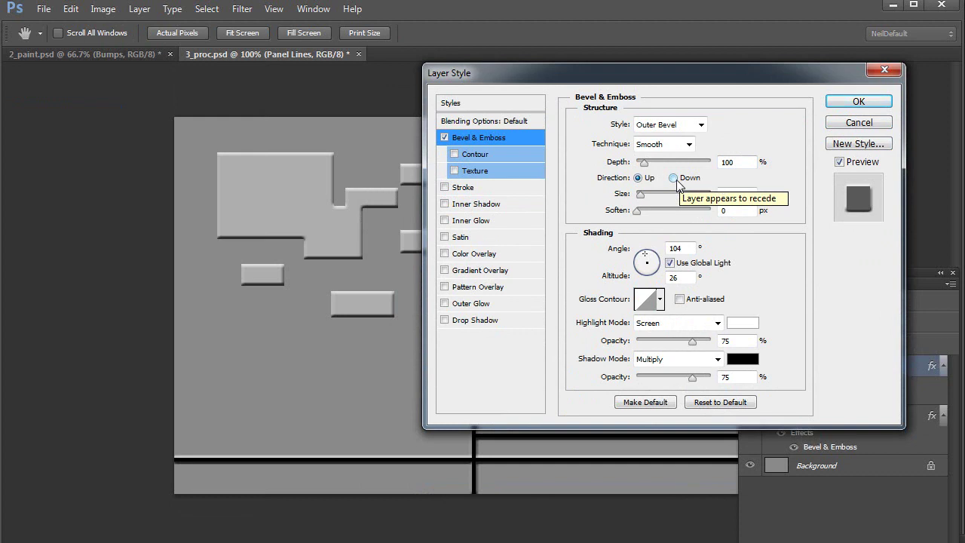
left_click(673, 178)
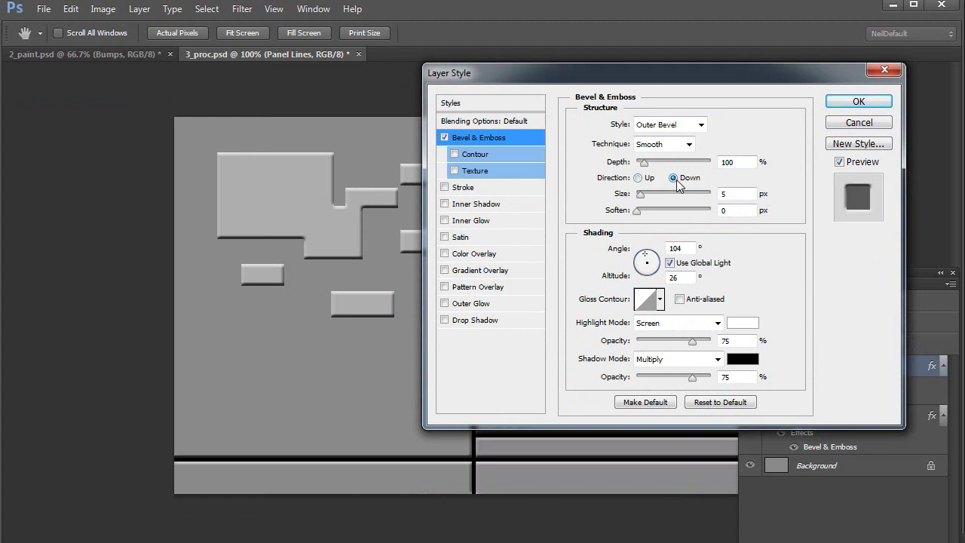
left_click(849, 100)
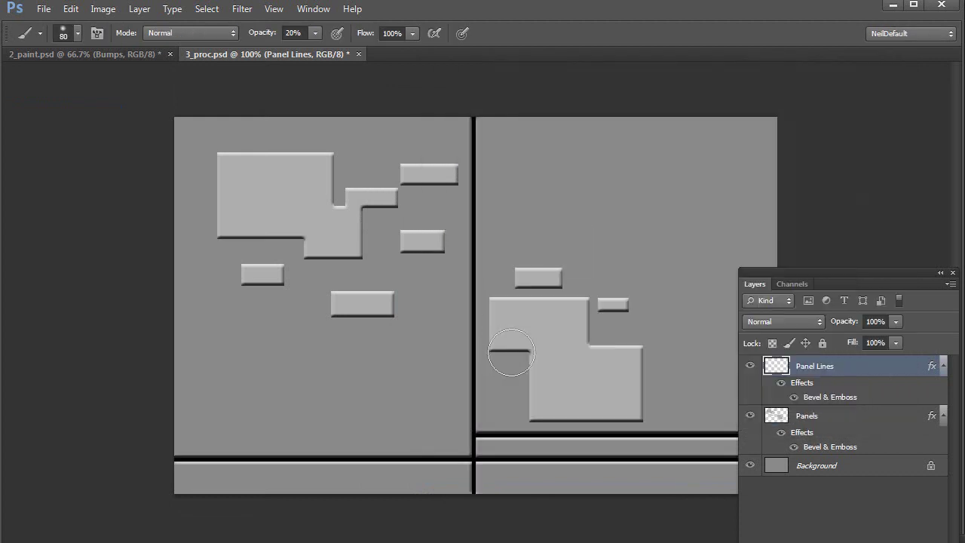